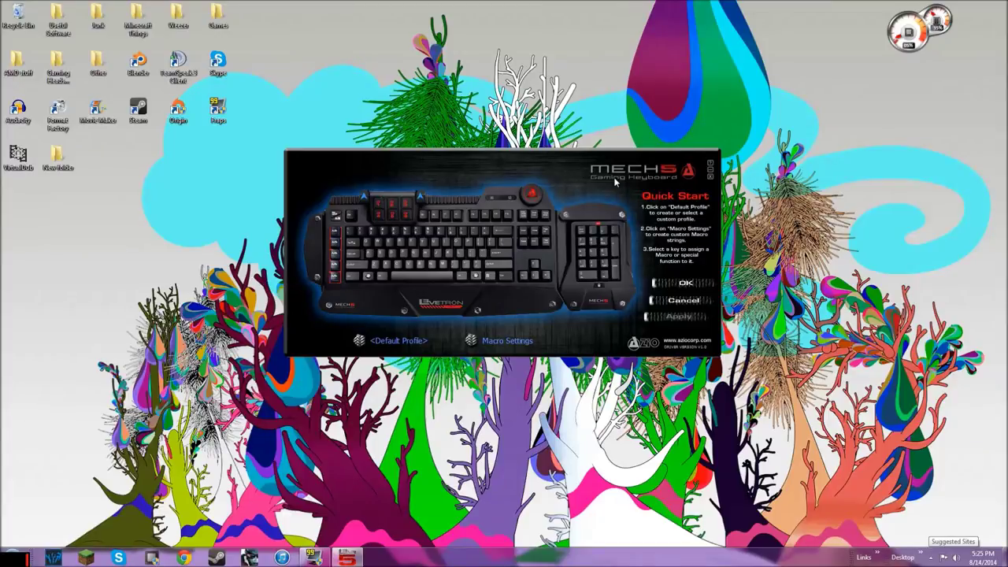
Create a new profile named 'youtube' and make it the active profile
click(370, 341)
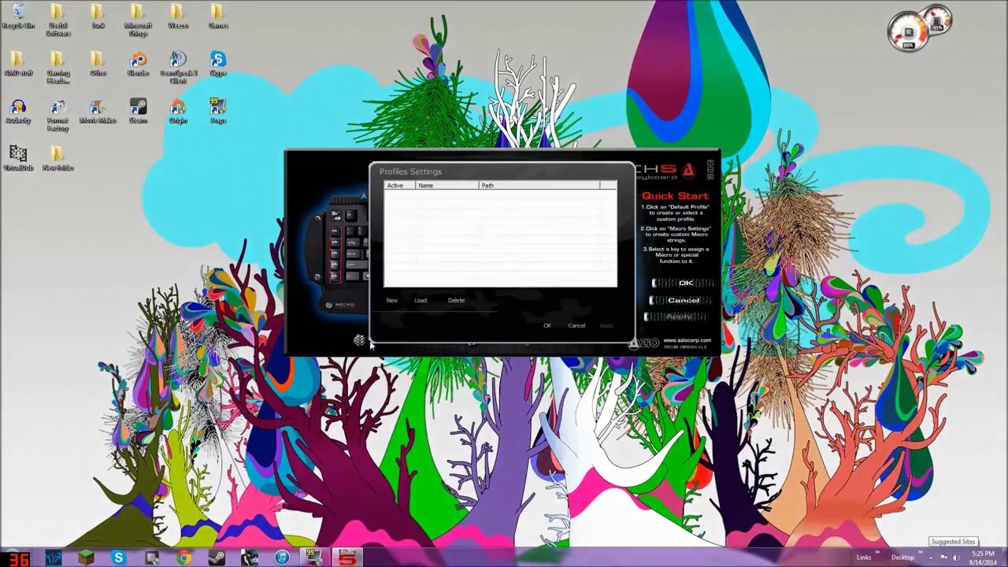
click(393, 300)
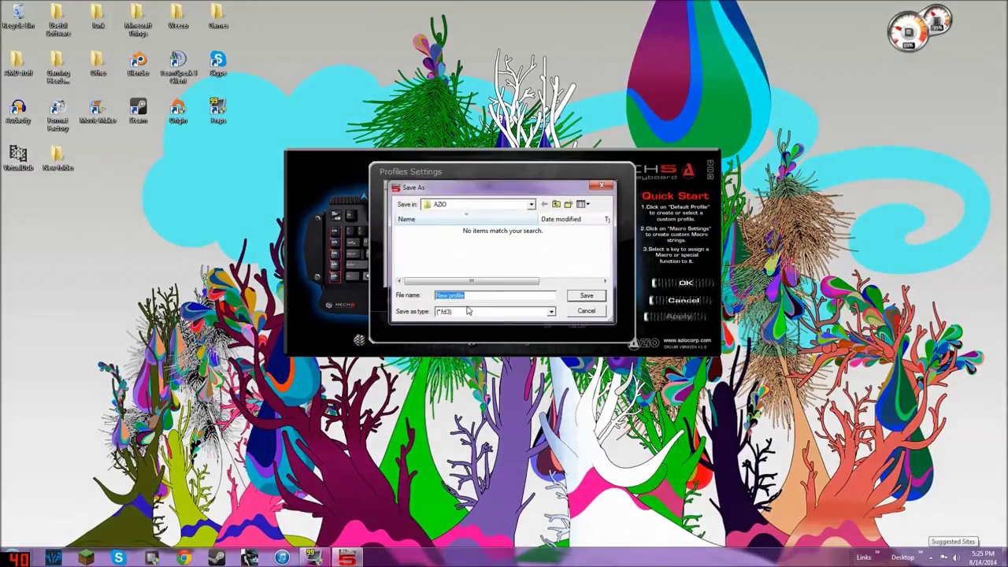
text(youtubwe)
key(BackSpace)
key(BackSpace)
text(e)
click(584, 297)
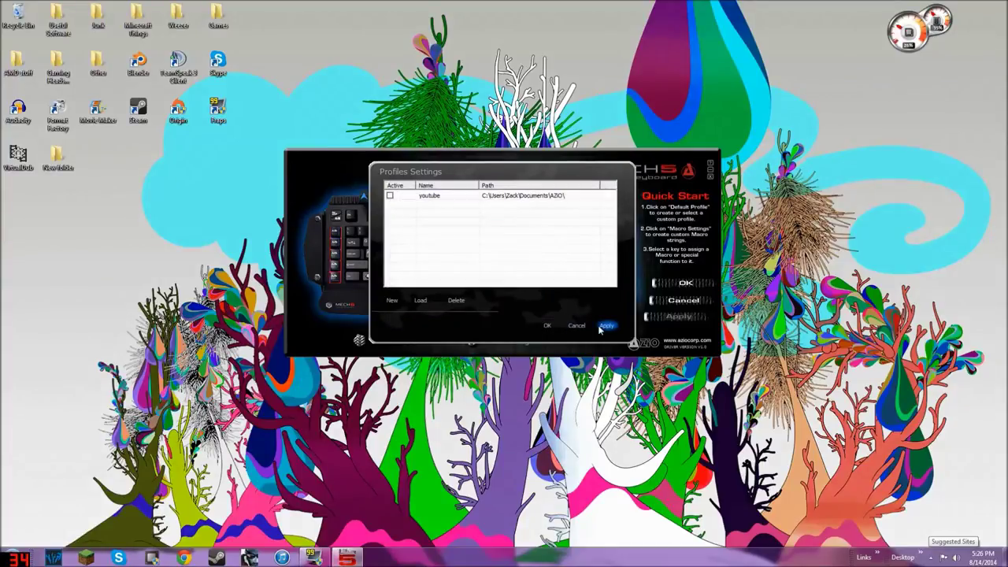
click(390, 196)
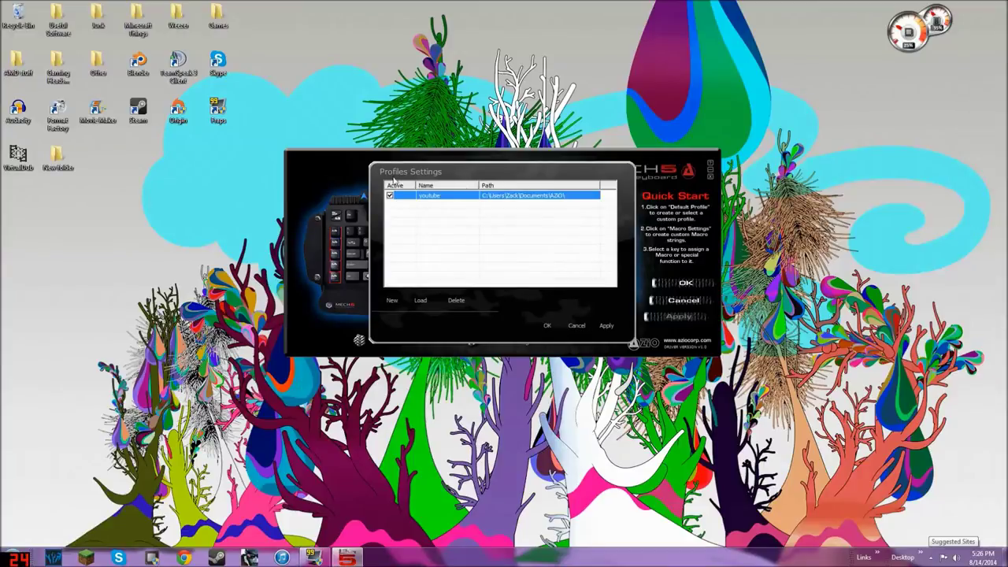
click(392, 203)
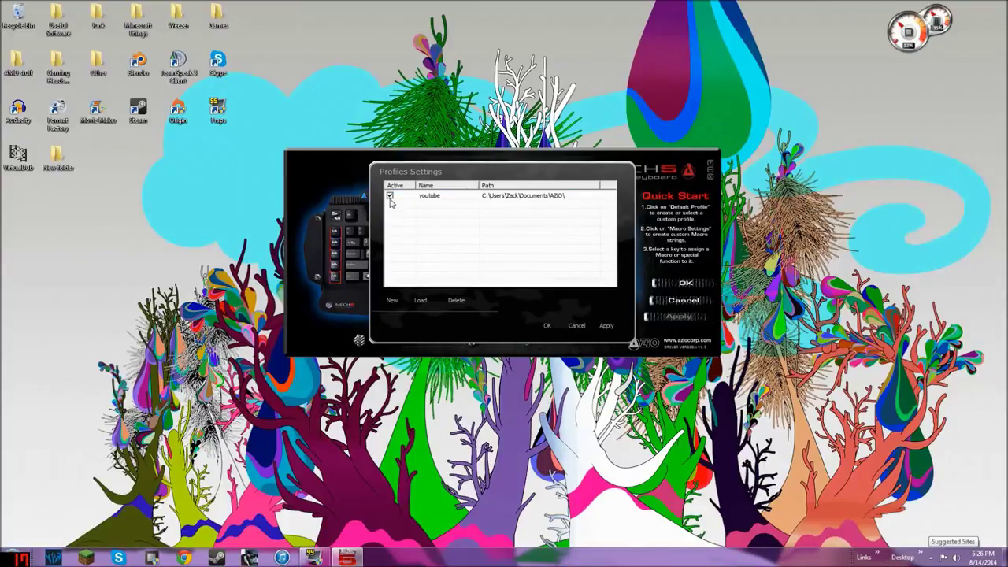
Add the profiles 'New profile', 'New profile2312' and 'New profile123', then confirm
click(392, 300)
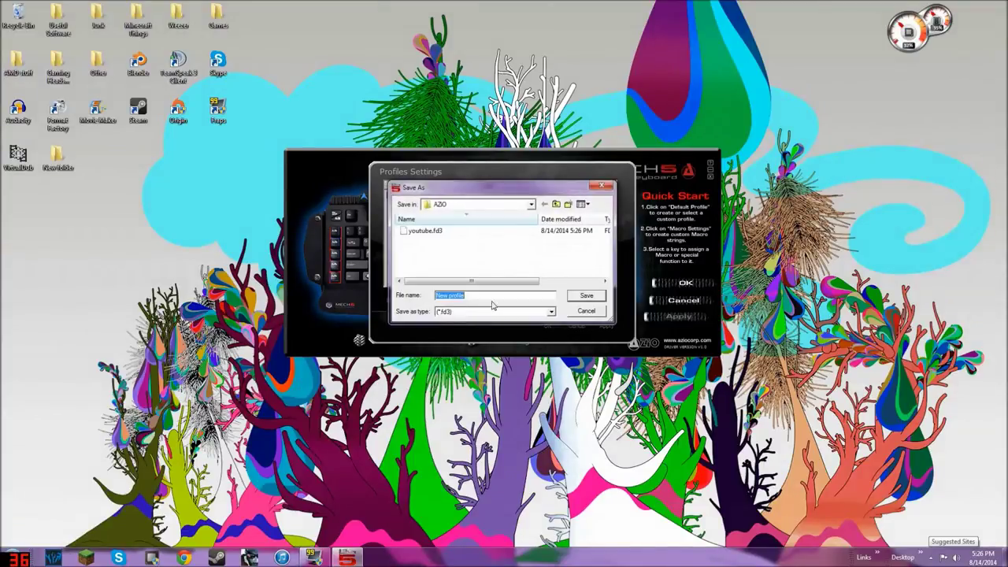
click(586, 295)
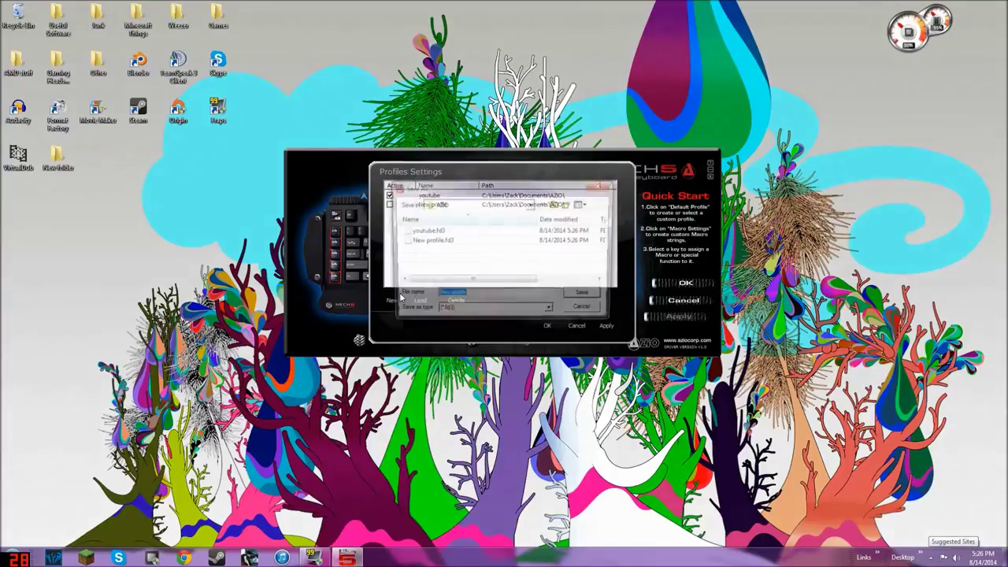
click(465, 296)
text(2312)
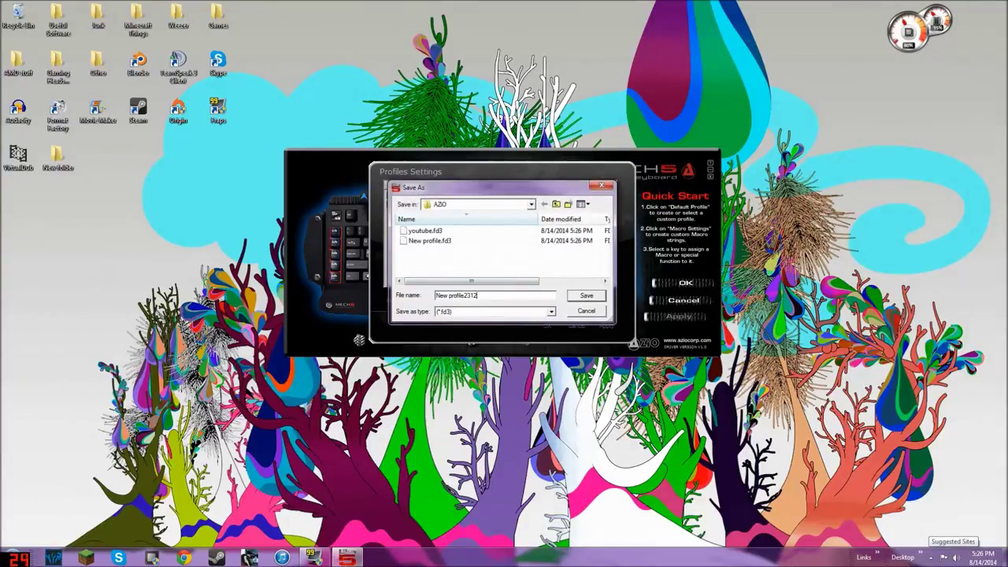
click(587, 295)
click(389, 302)
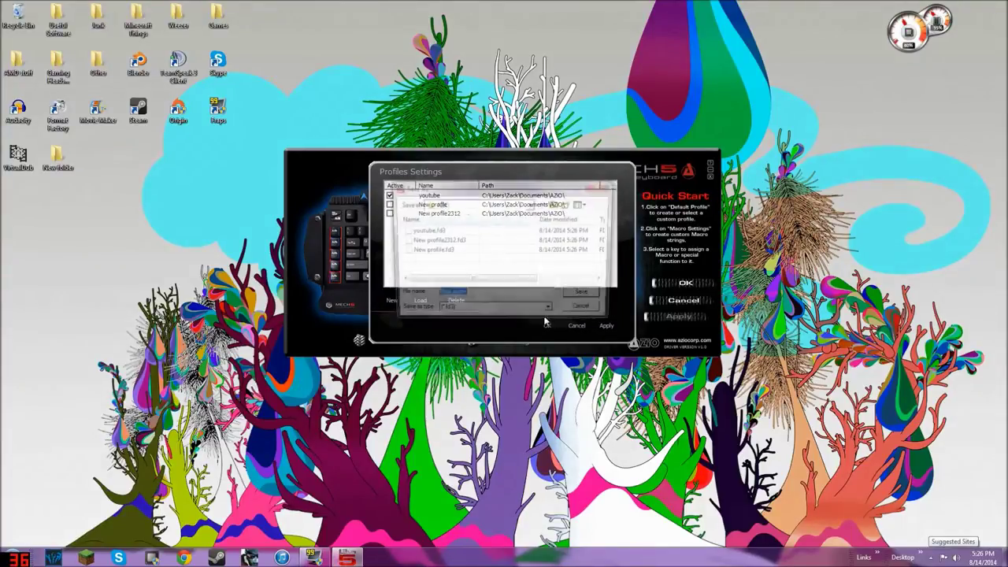
click(493, 295)
text(123)
click(587, 297)
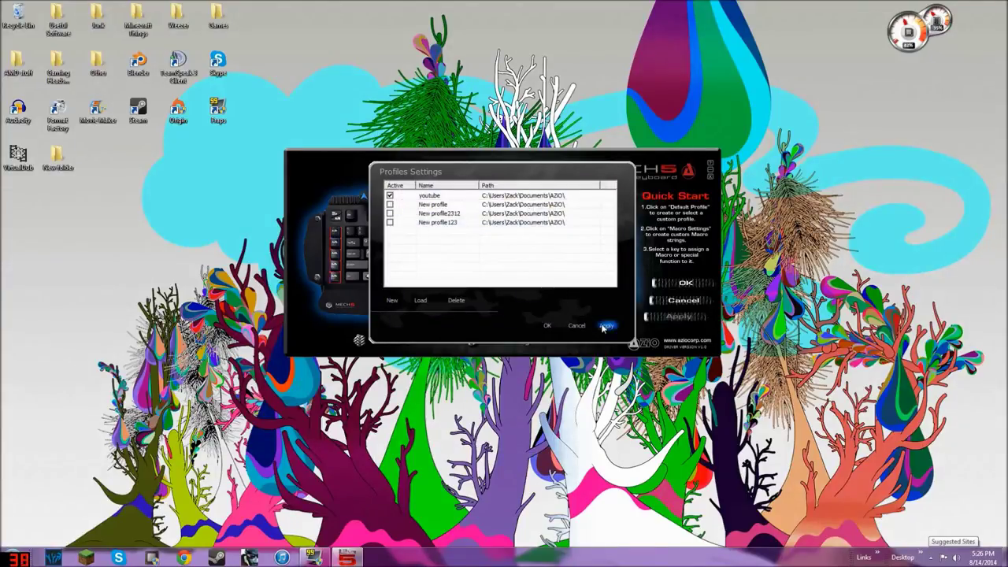
click(547, 326)
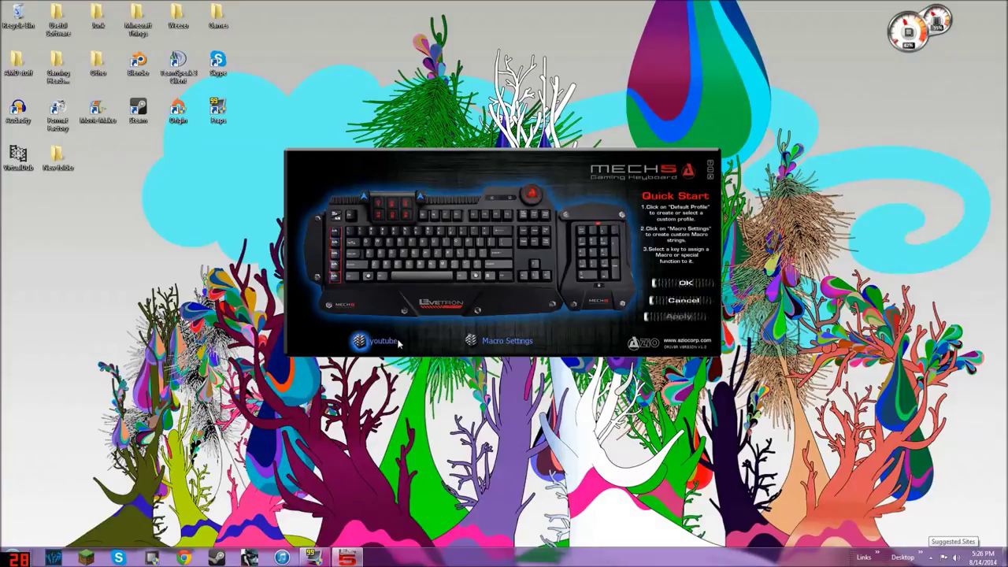
Add a new macro named 'test' in Macro Settings
click(473, 338)
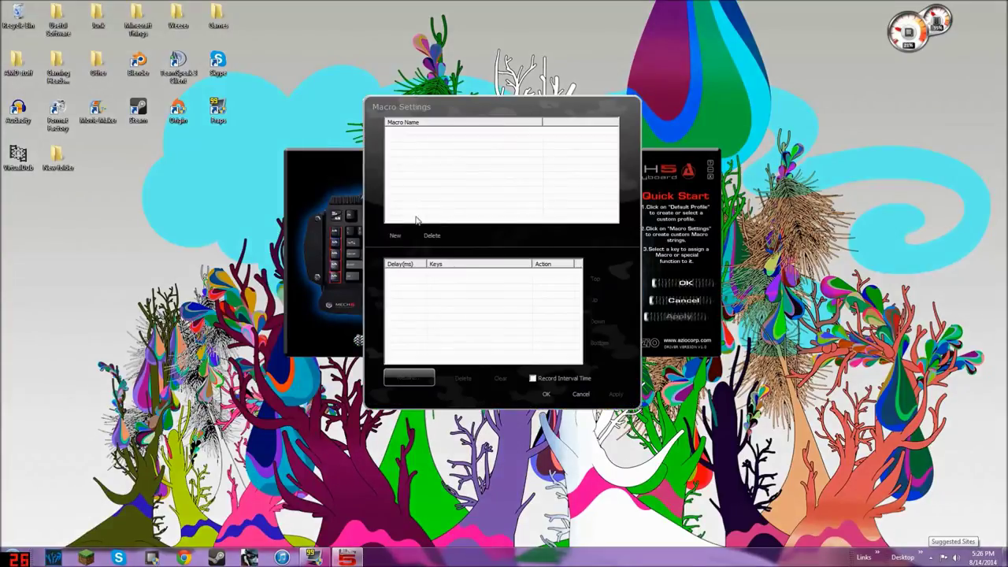
click(395, 235)
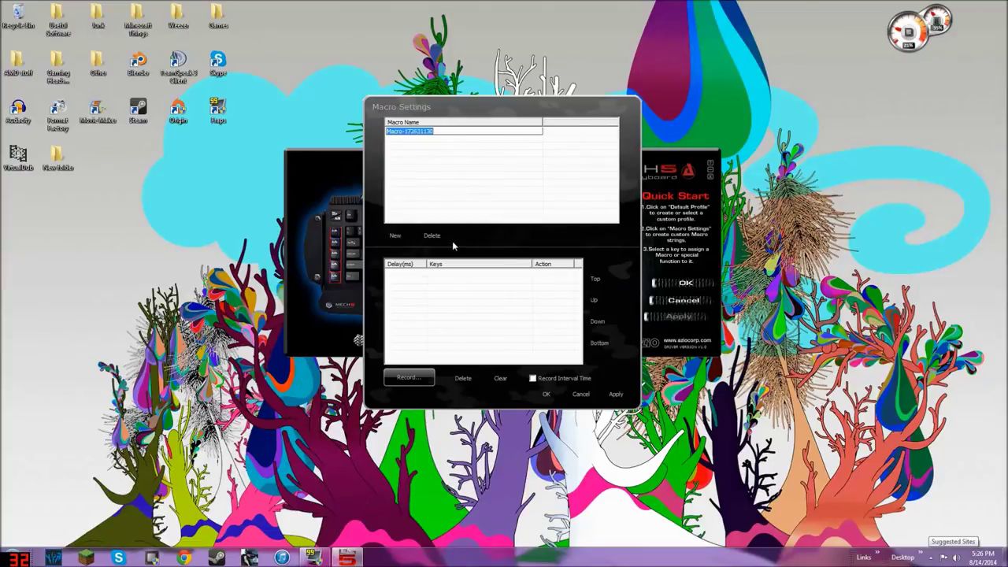
text(test)
key(Return)
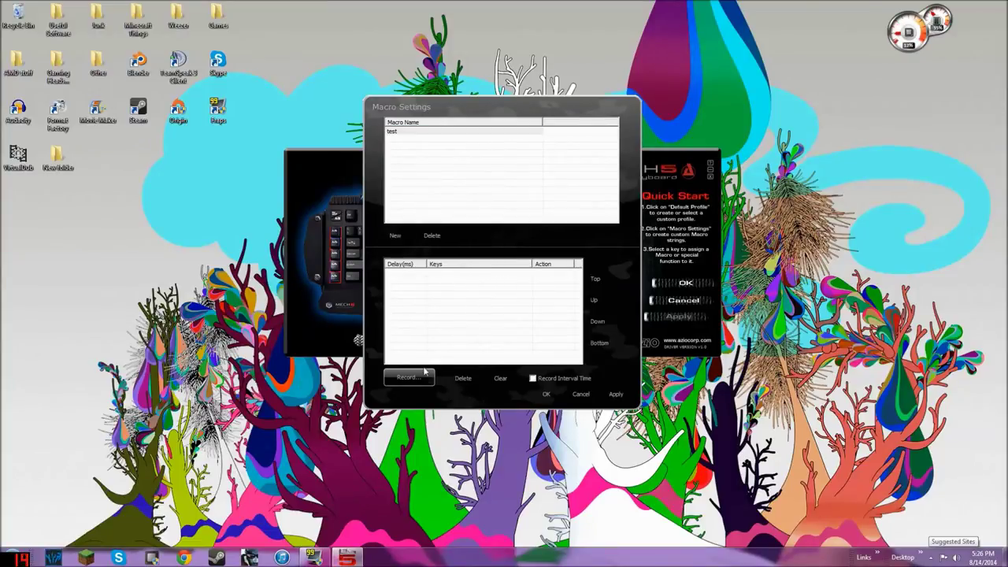
Record the number keystrokes into the test macro, stop recording and save it
click(408, 377)
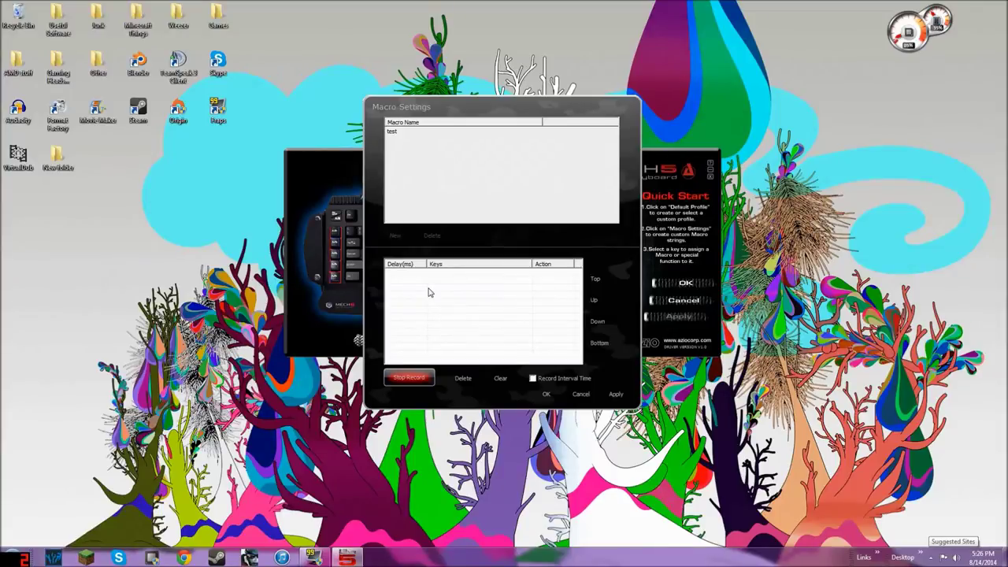
key(1)
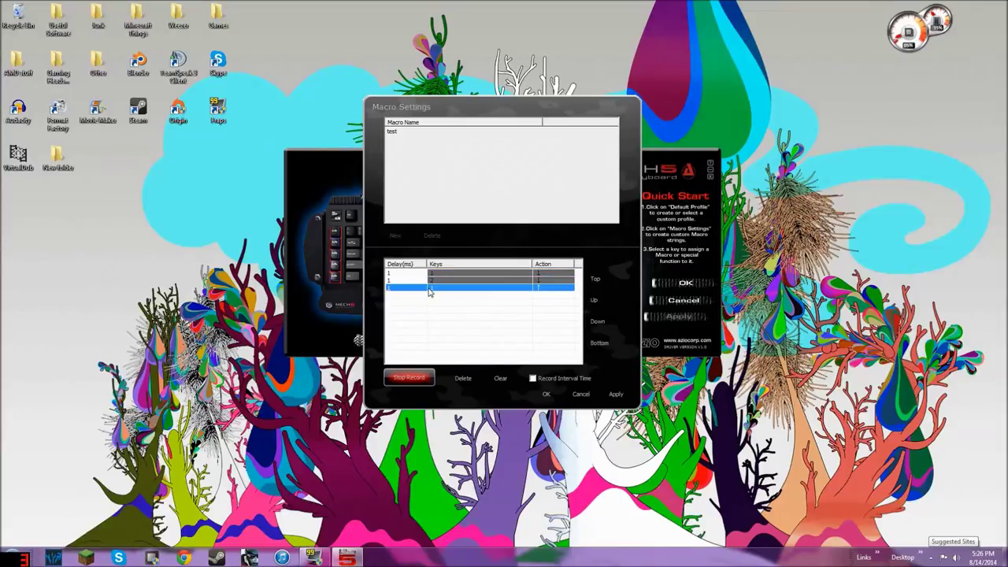
key(2)
key(3)
key(4)
key(5)
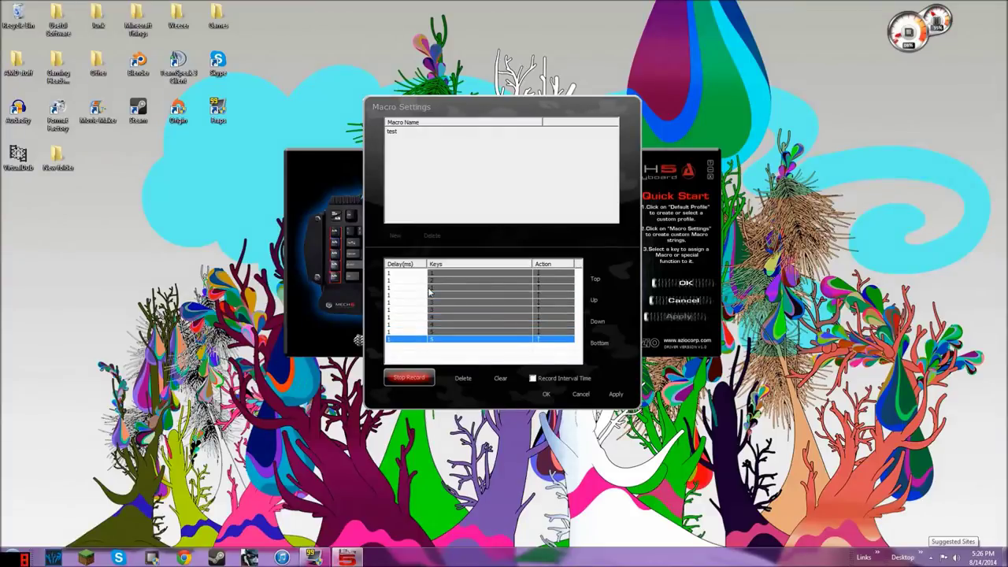
key(6)
key(7)
key(8)
key(9)
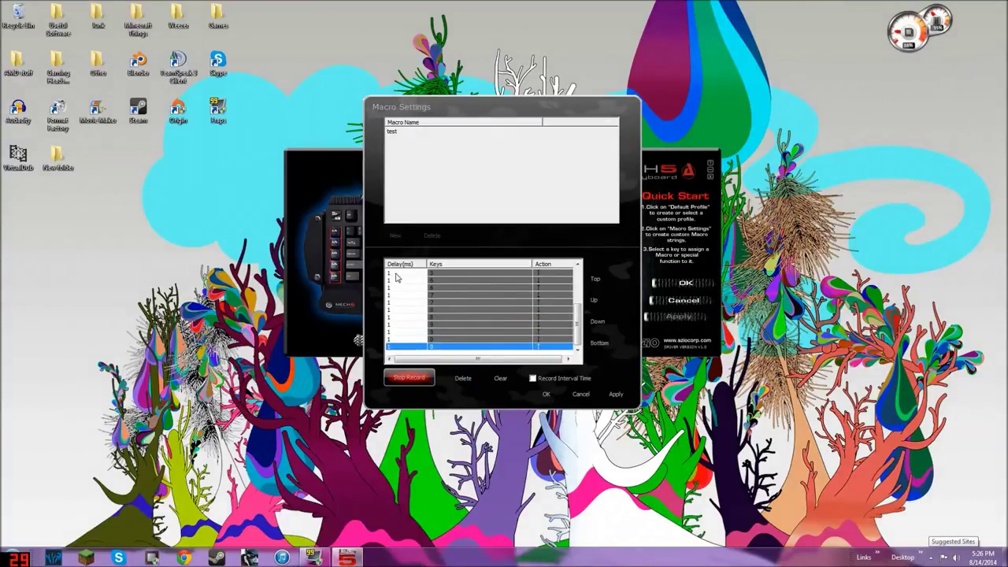
click(423, 380)
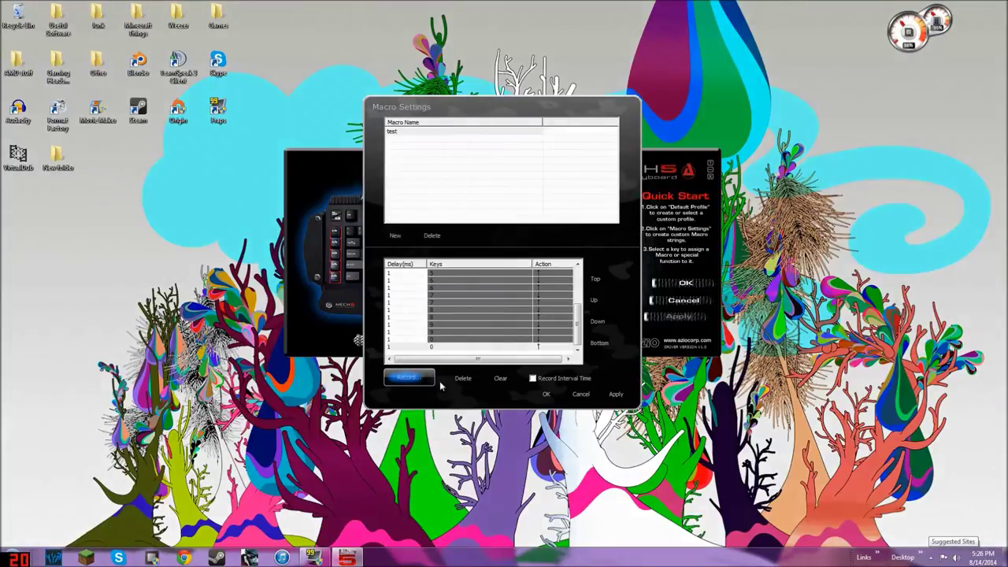
click(546, 394)
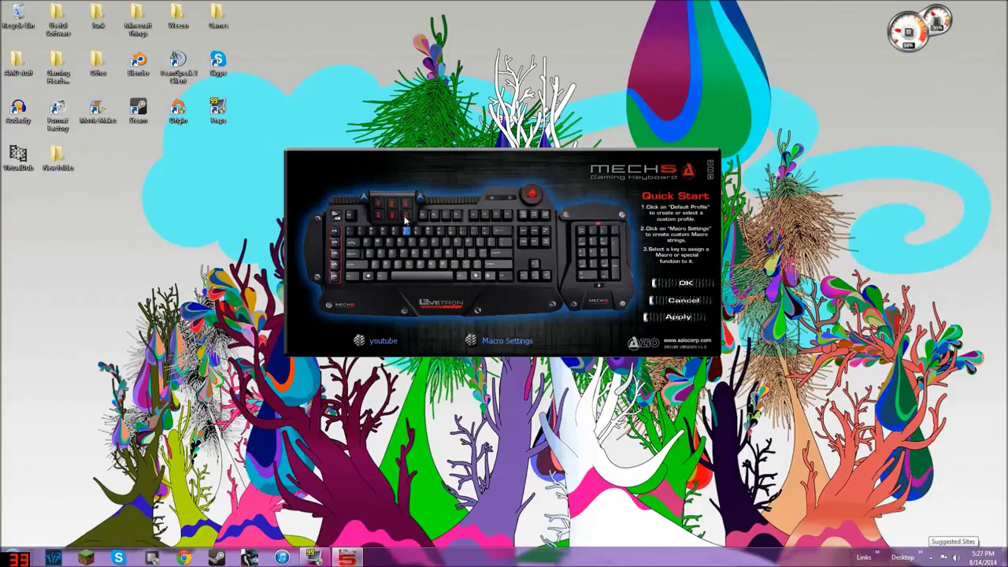
Set the first red G key to Play Macro with 'test' selected
click(379, 203)
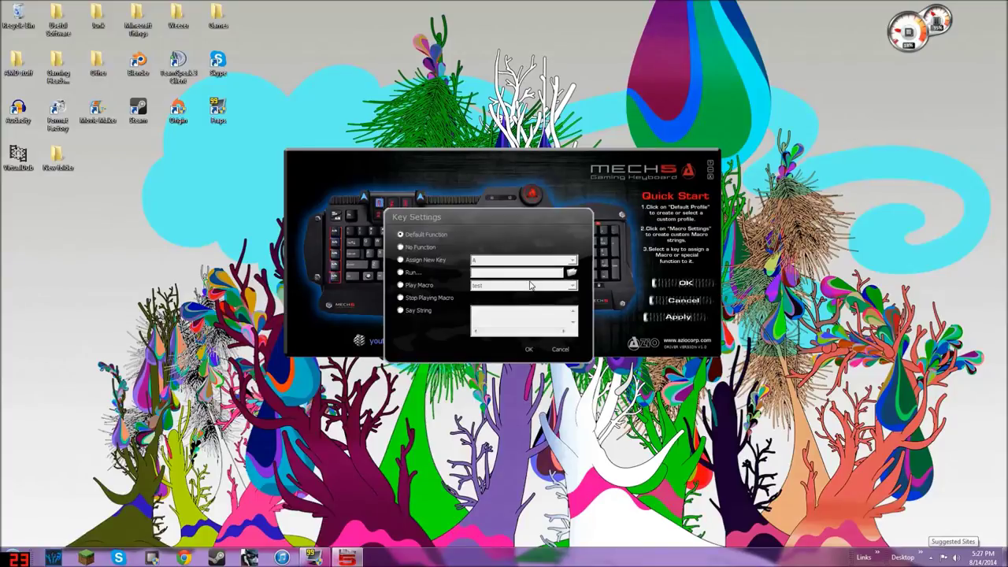
click(406, 286)
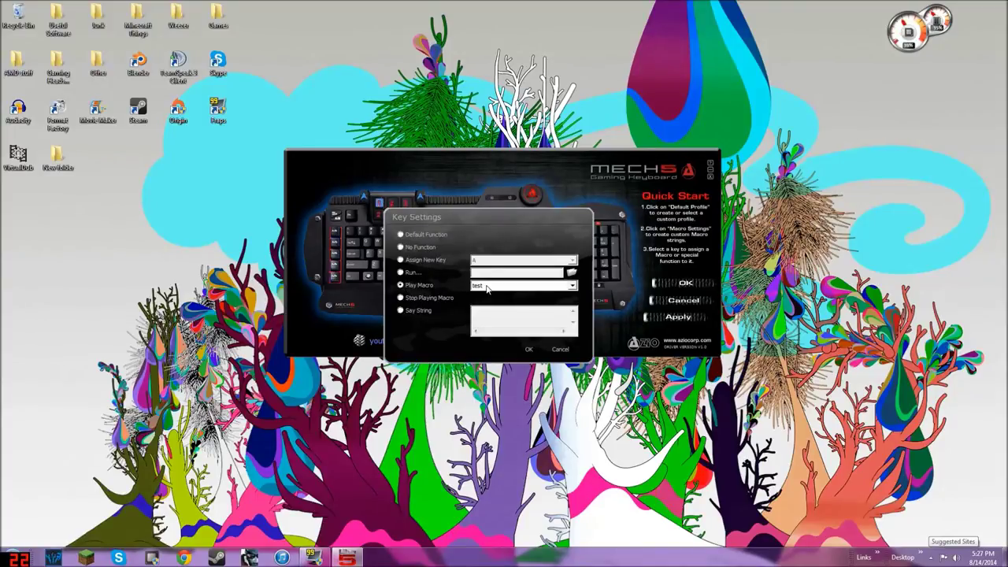
click(490, 287)
click(494, 296)
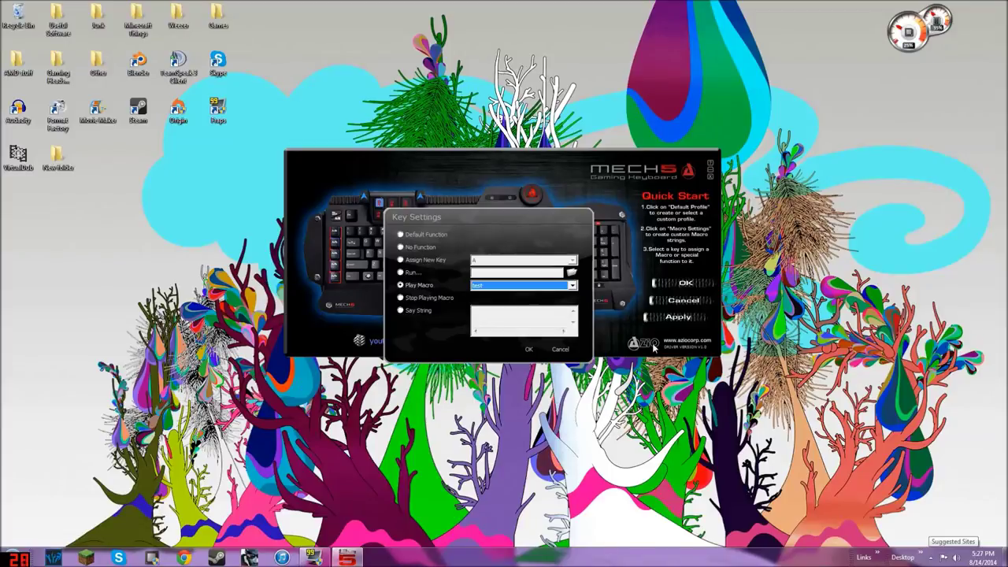
Confirm and apply the test macro assignment, then launch Notepad from the Start menu
click(570, 288)
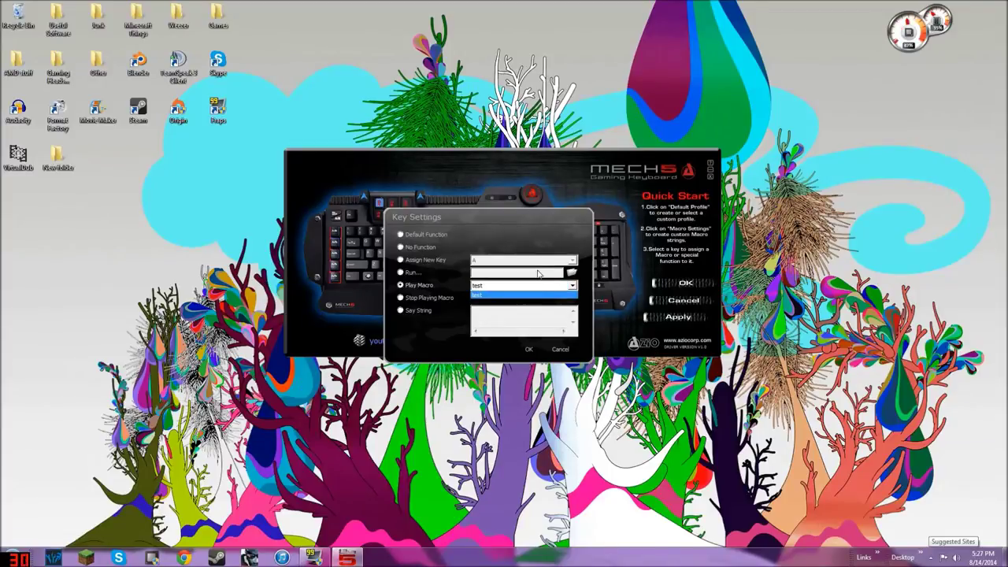
click(525, 294)
click(529, 349)
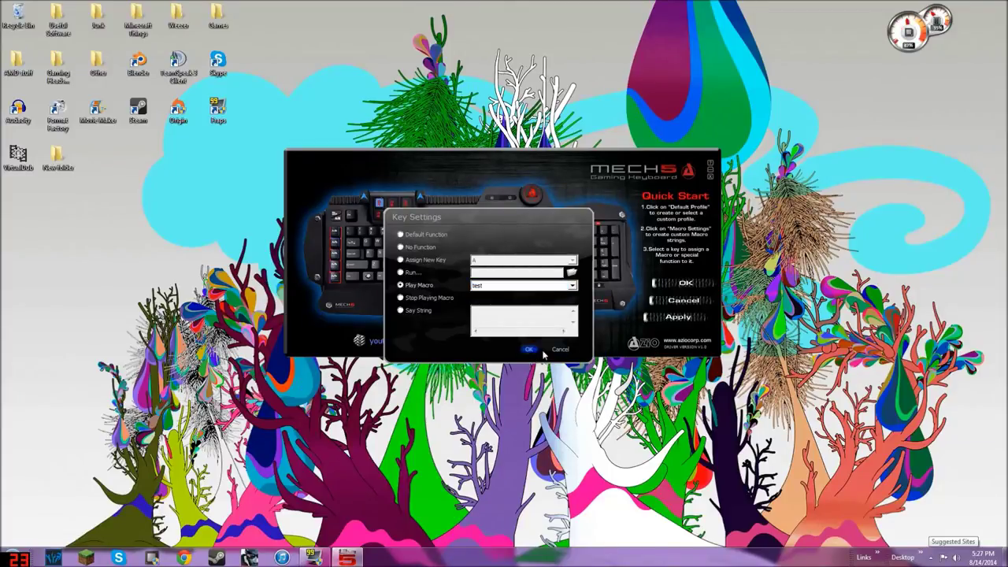
click(670, 318)
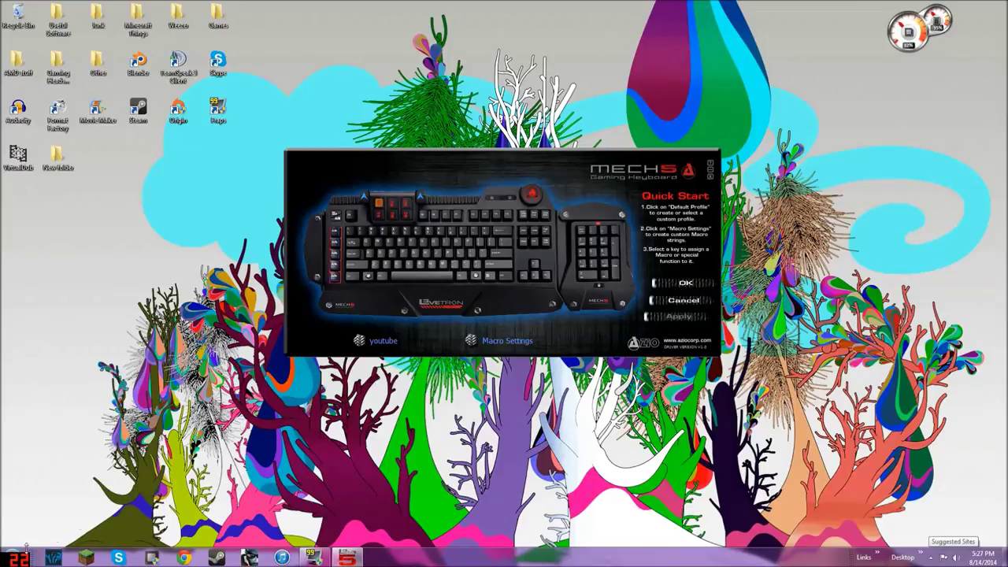
click(19, 556)
click(37, 289)
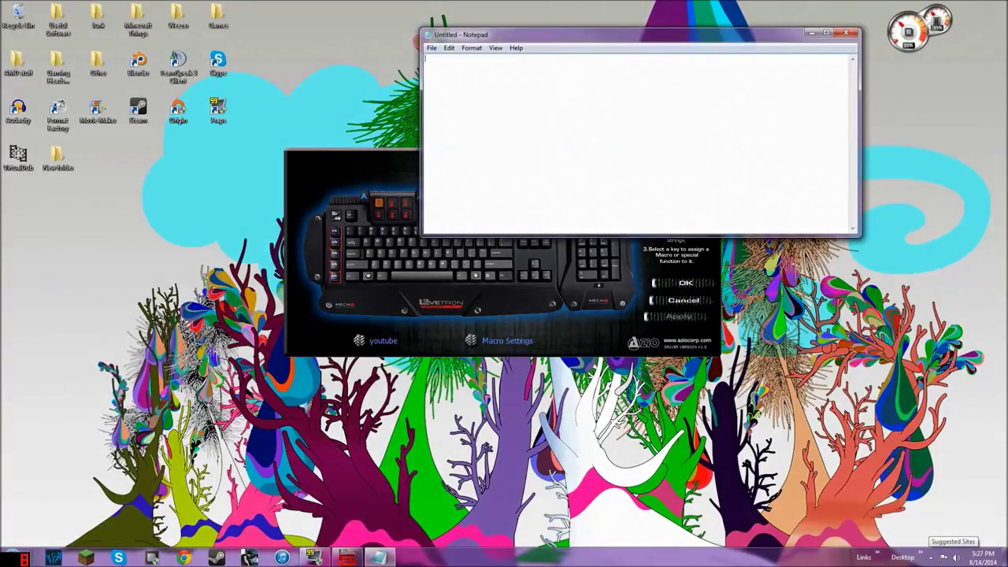
text(1234567890)
click(845, 35)
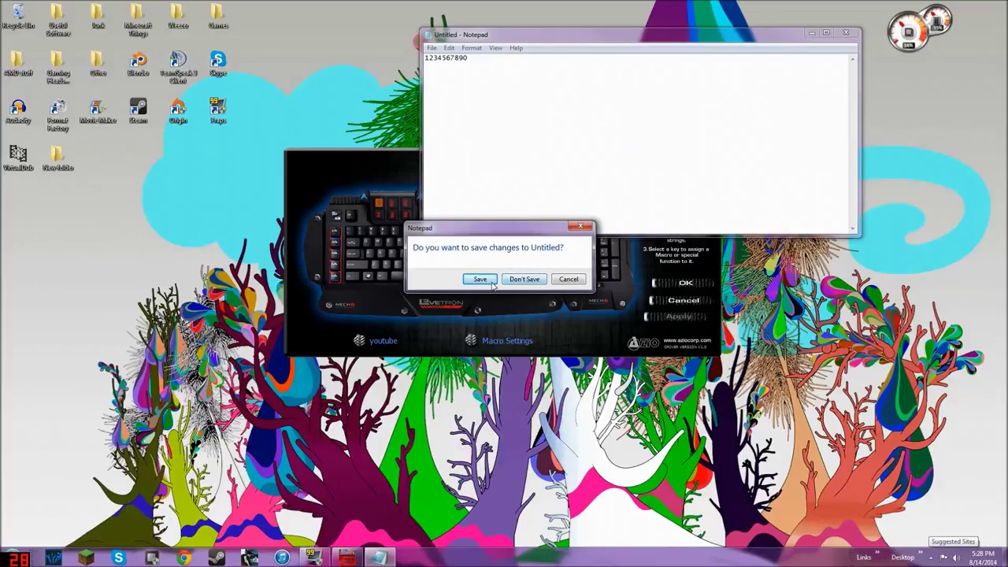
click(528, 287)
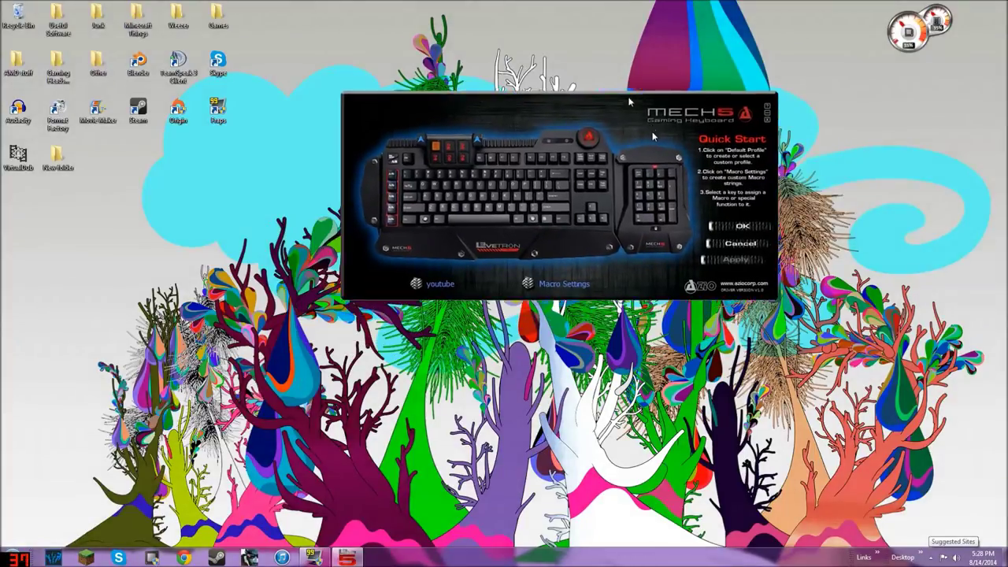